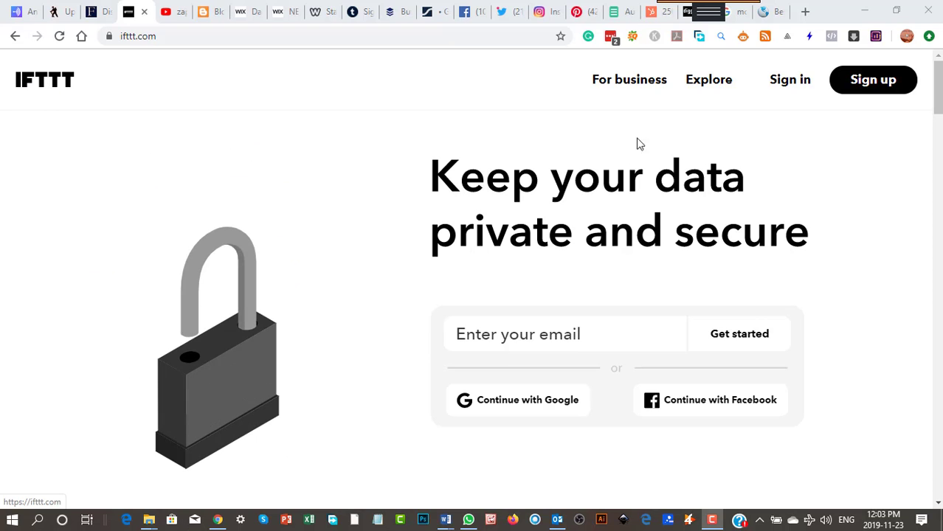
- Open the Explore page and search the connections for "facebook"
left_click(704, 83)
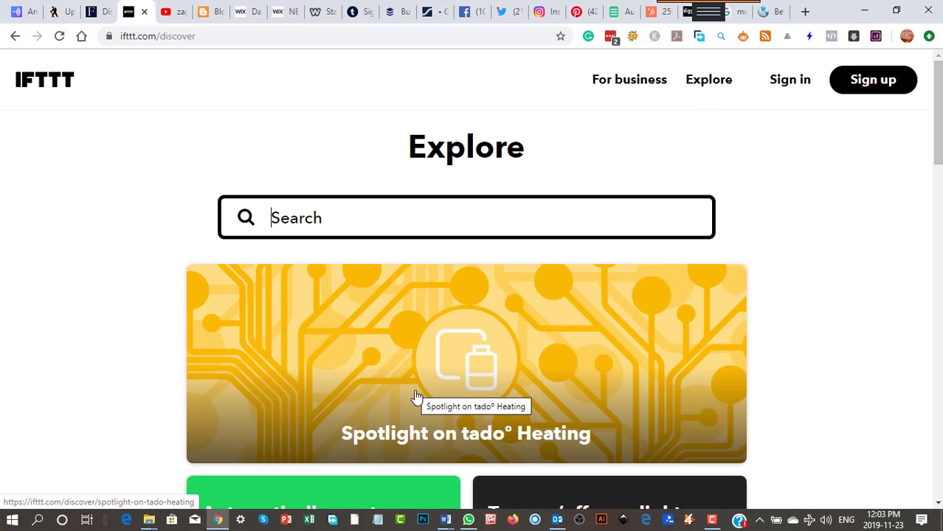
left_click(305, 224)
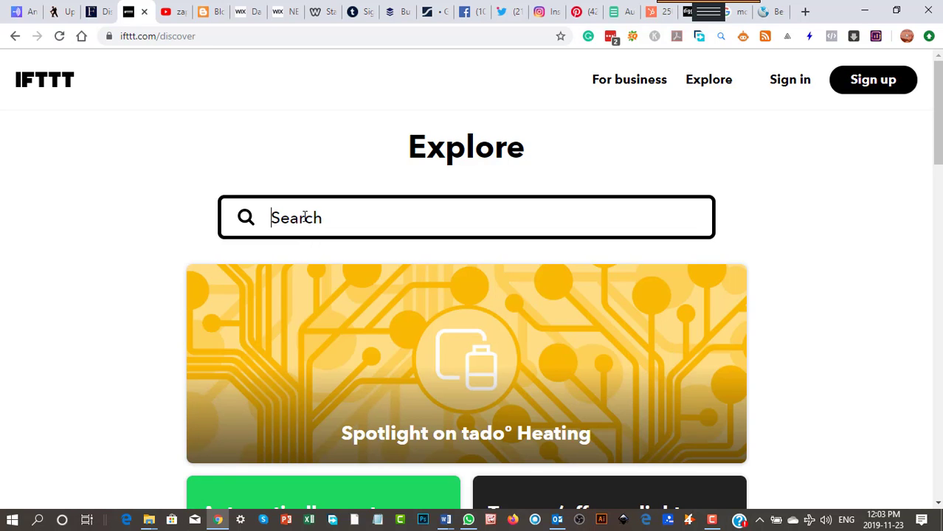
type("fa")
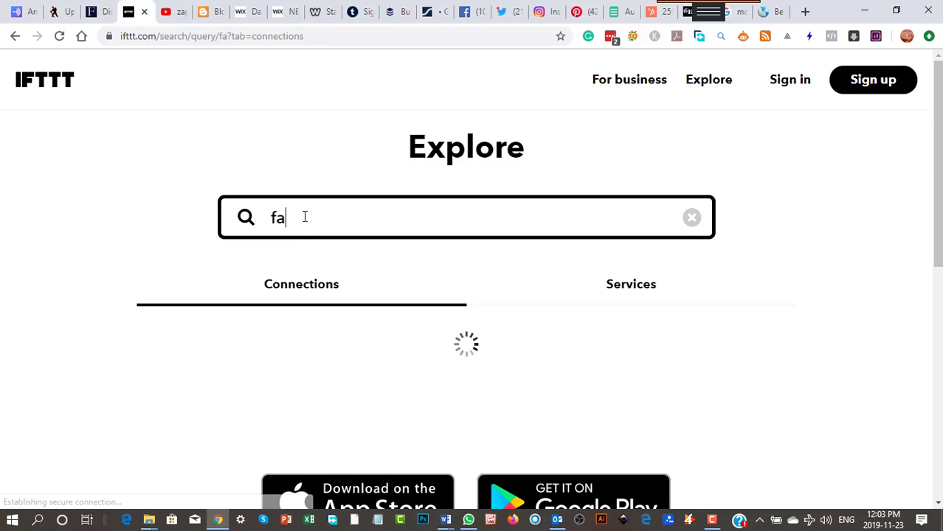
type("cebook")
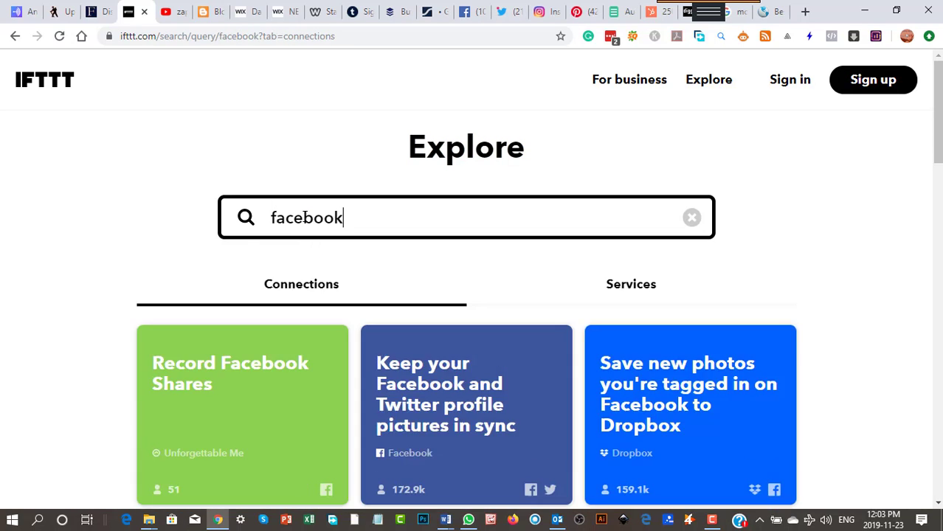
- Look through the Facebook connections, examining which services each one links and what it automates
scroll(74, 356, "down", 1)
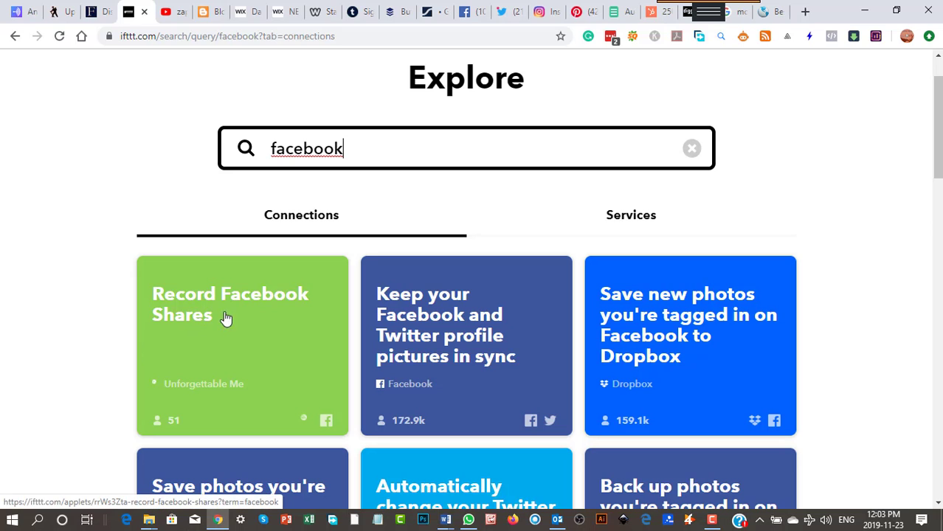
scroll(285, 406, "down", 1)
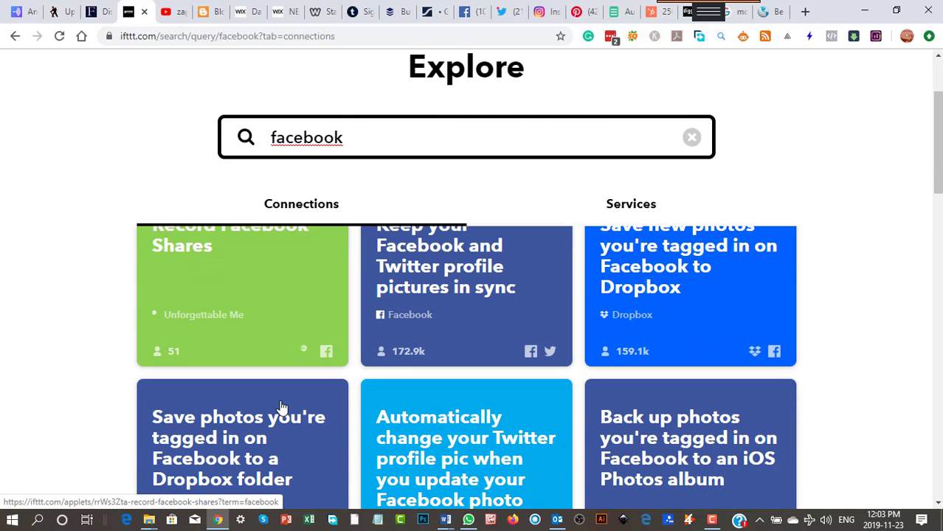
scroll(281, 407, "up", 1)
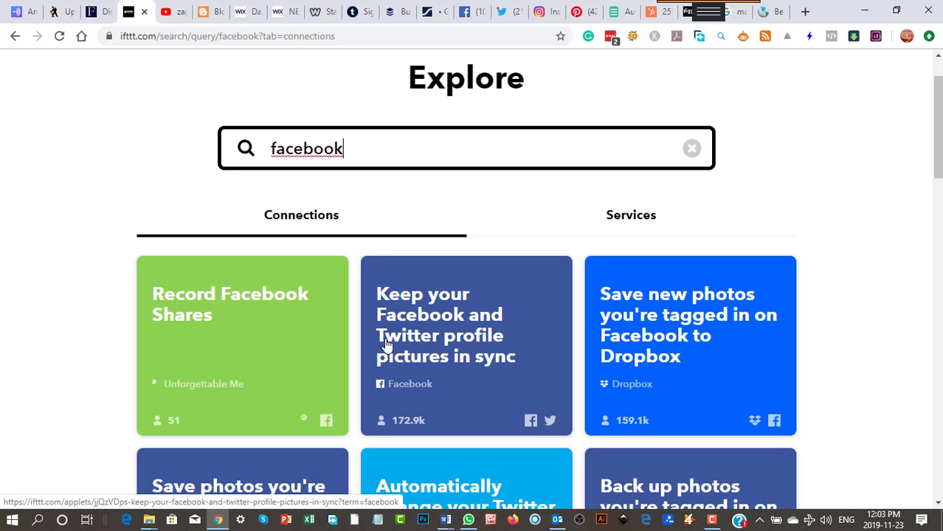
scroll(522, 374, "down", 1)
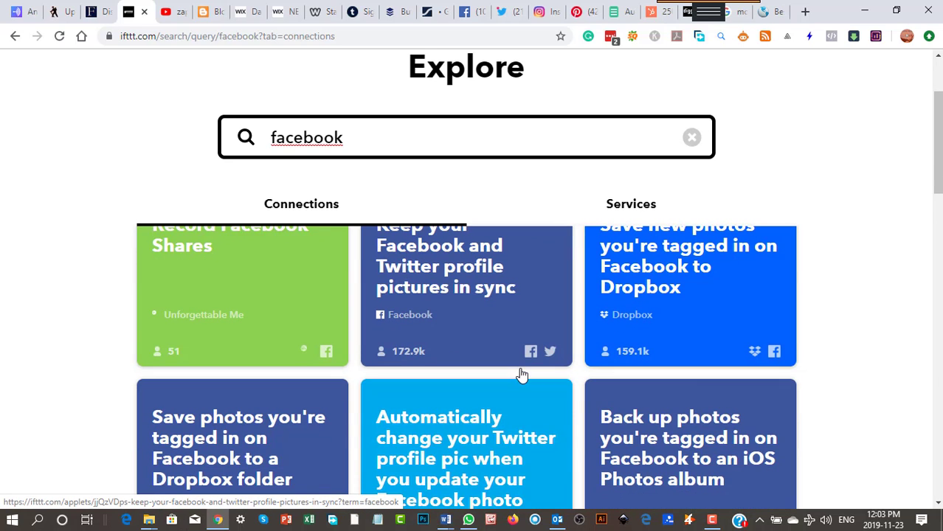
scroll(724, 314, "up", 1)
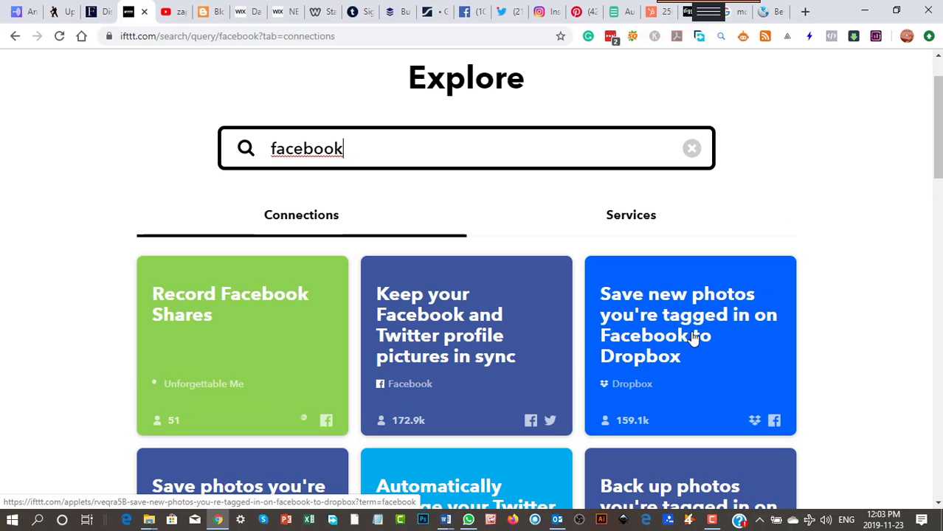
scroll(674, 367, "down", 2)
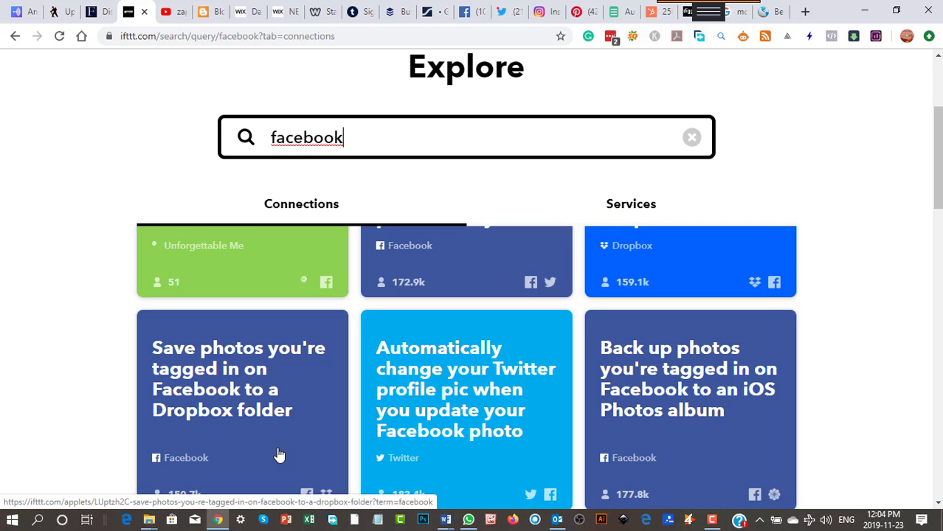
scroll(275, 456, "down", 1)
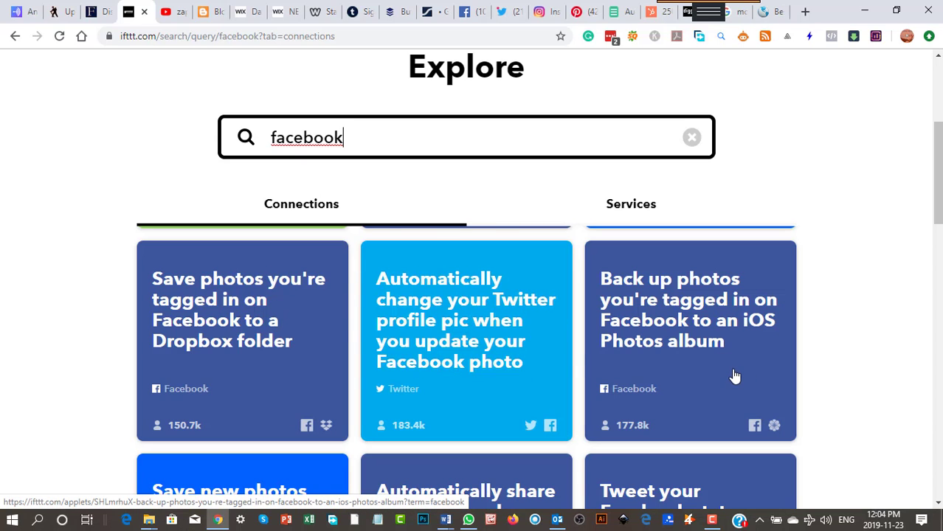
scroll(735, 379, "down", 2)
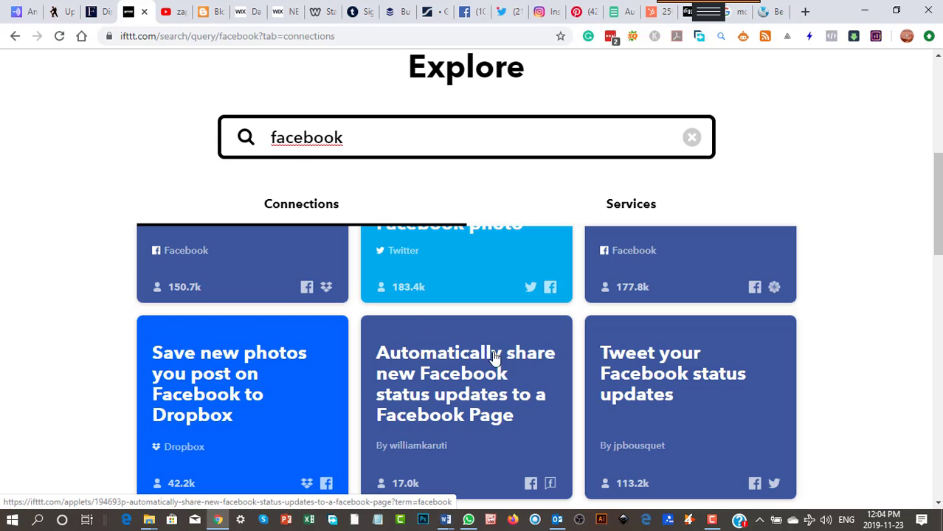
scroll(447, 439, "down", 1)
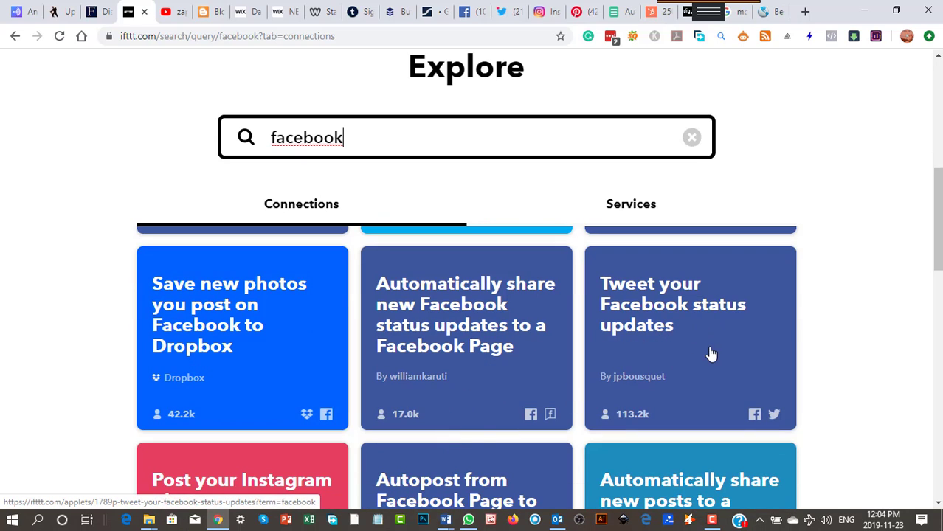
scroll(669, 338, "down", 2)
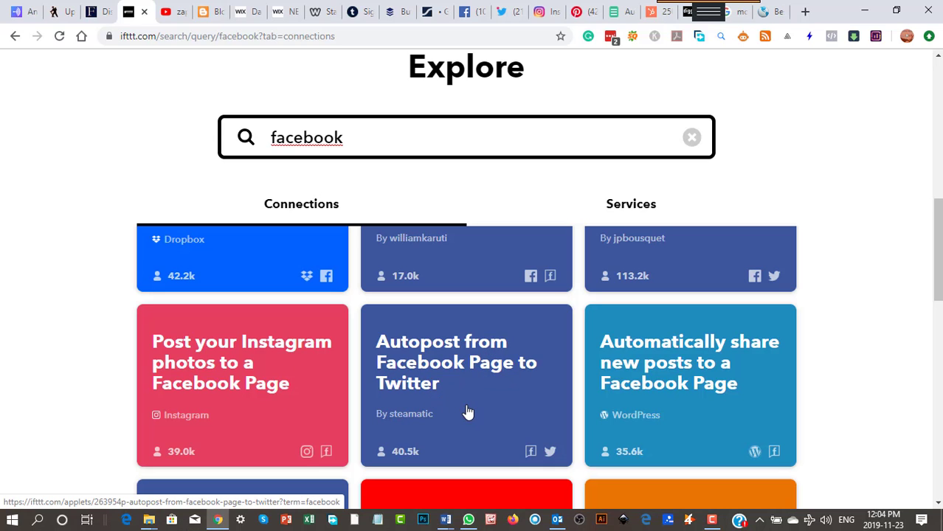
scroll(702, 391, "down", 2)
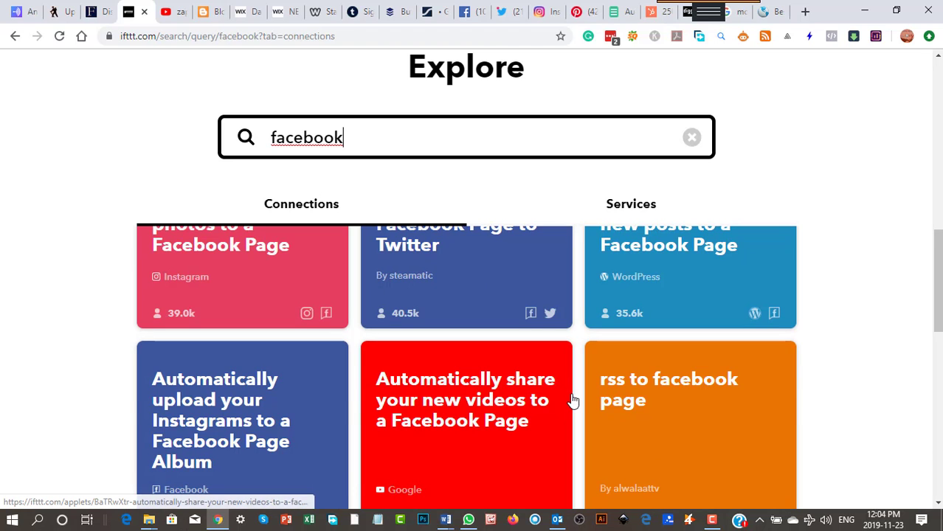
scroll(534, 404, "up", 1)
scroll(405, 345, "up", 2)
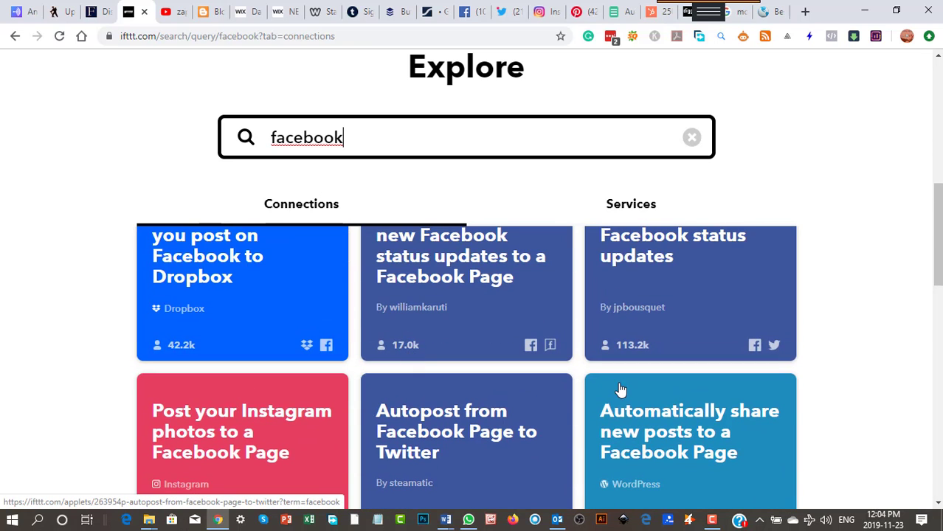
scroll(621, 390, "up", 2)
scroll(620, 389, "up", 3)
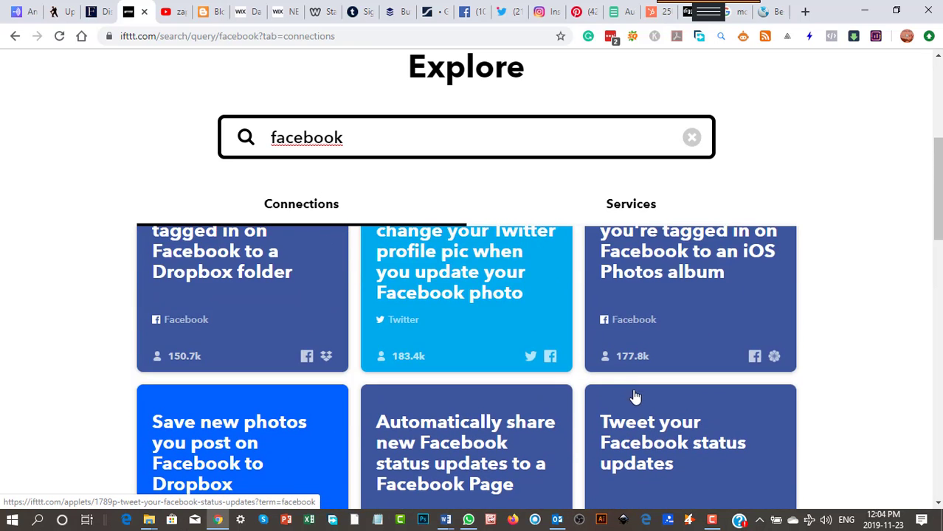
scroll(635, 396, "up", 1)
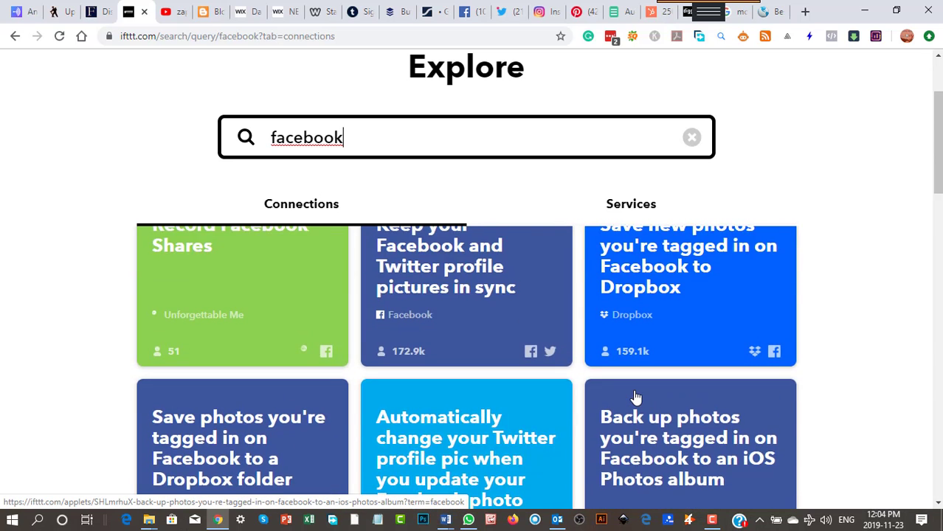
scroll(634, 396, "down", 9)
scroll(635, 397, "down", 3)
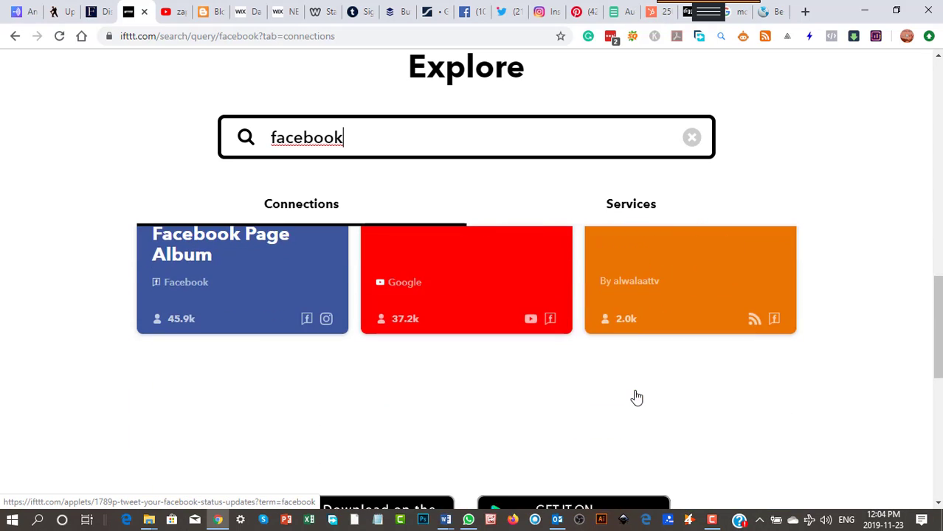
scroll(634, 397, "up", 2)
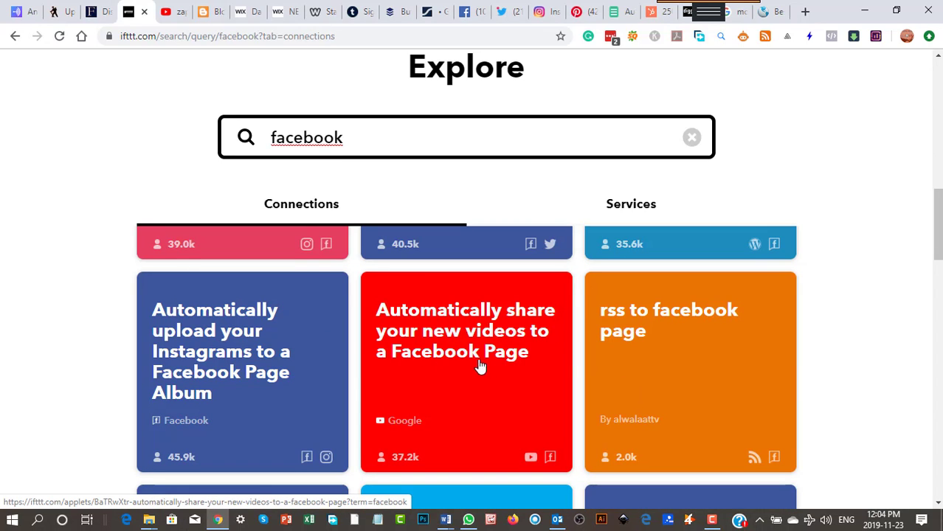
scroll(496, 399, "down", 1)
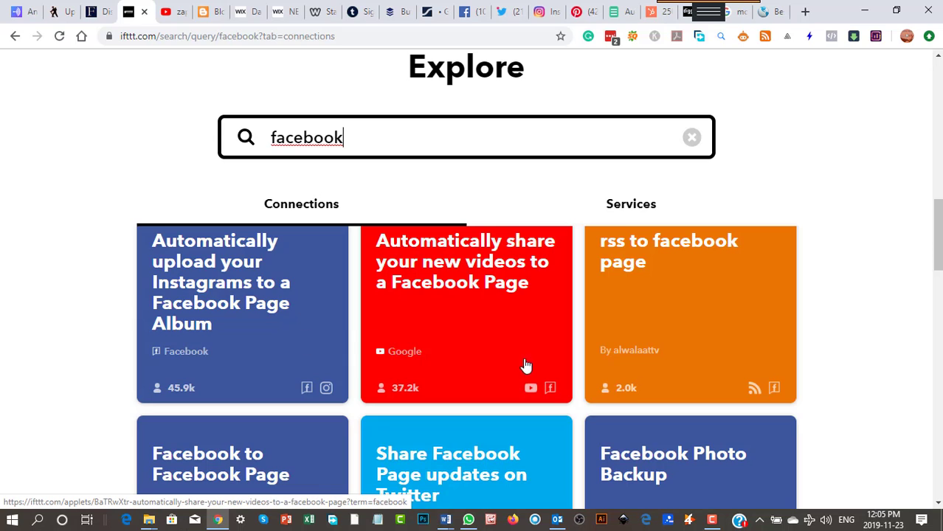
scroll(488, 378, "down", 3)
scroll(487, 378, "down", 1)
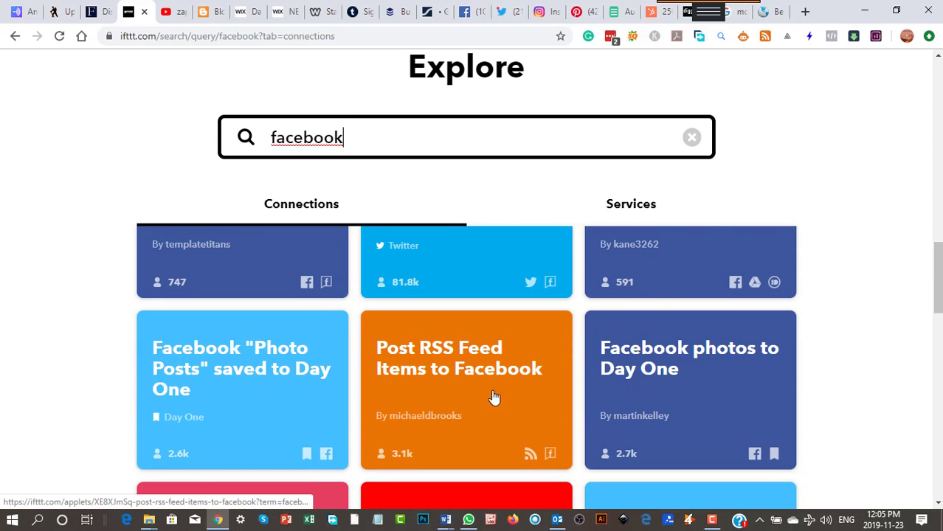
scroll(476, 412, "down", 6)
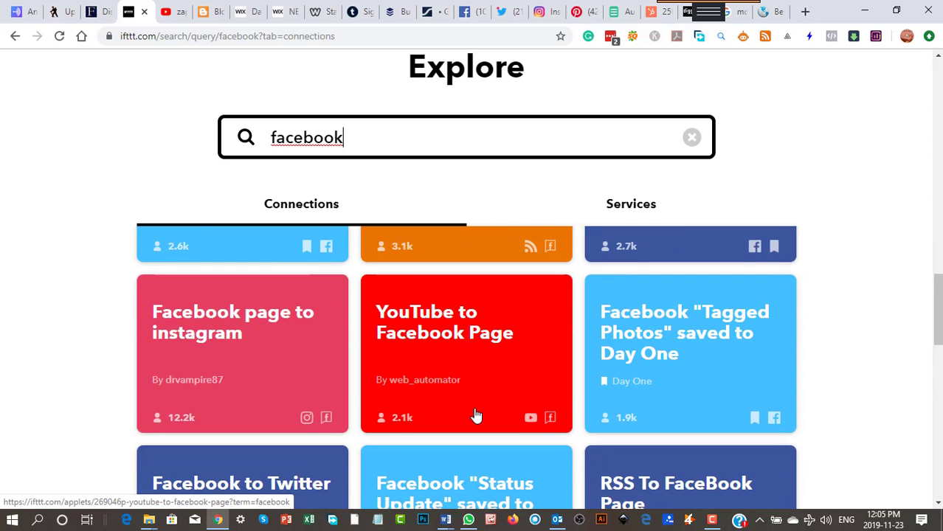
- Replace the search term with "twitter" to find Twitter connections
scroll(478, 402, "up", 7)
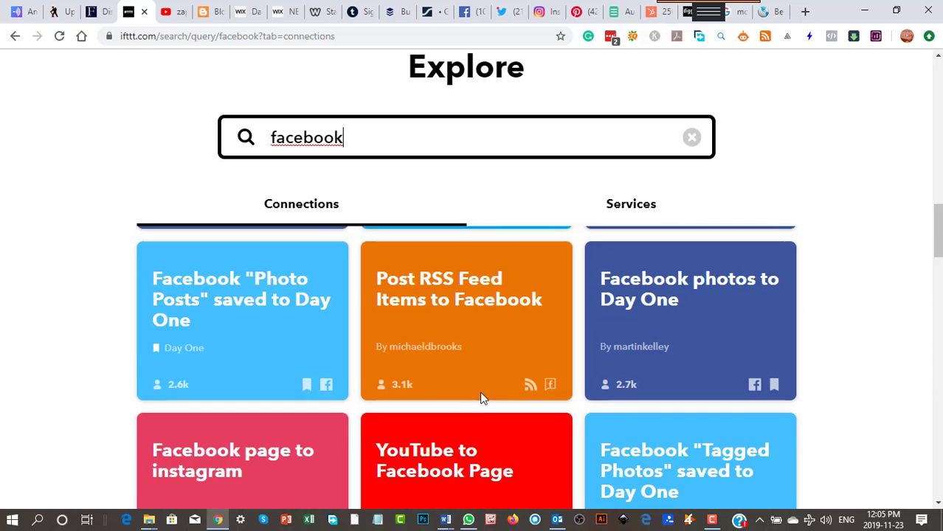
double_click(344, 137)
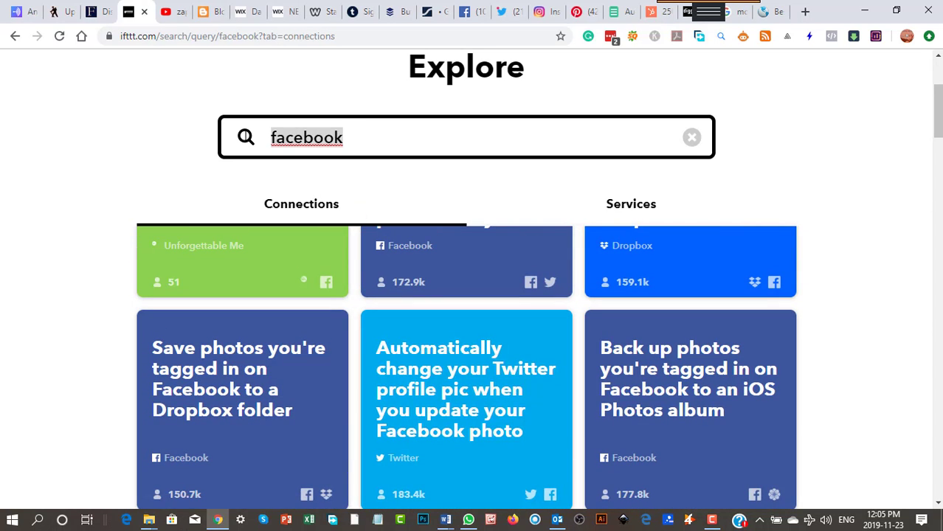
type("twi")
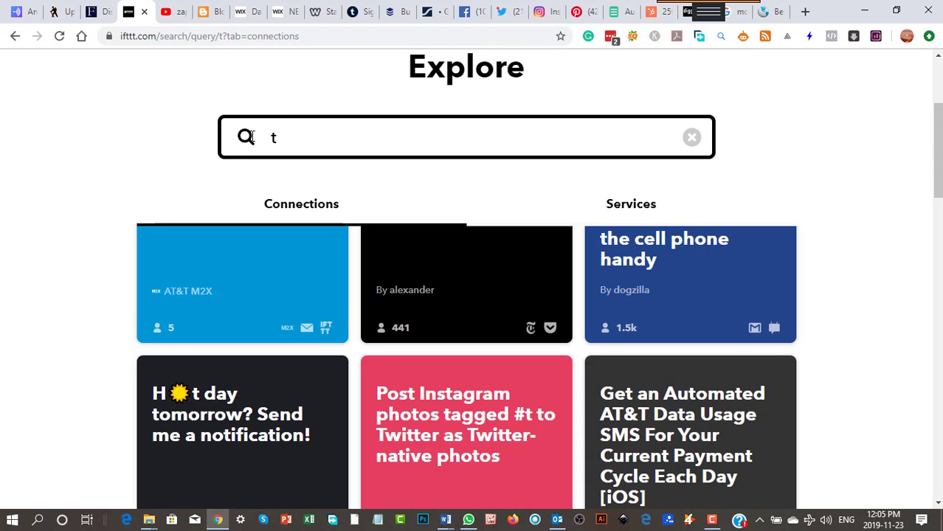
type("tter")
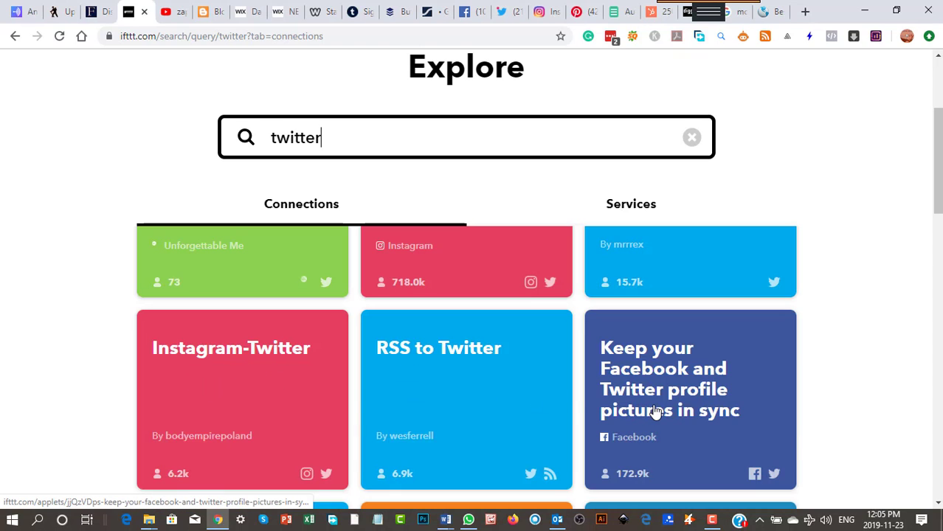
- Browse the Twitter connections and open the "Youtube video to Twitter" applet
scroll(654, 414, "up", 2)
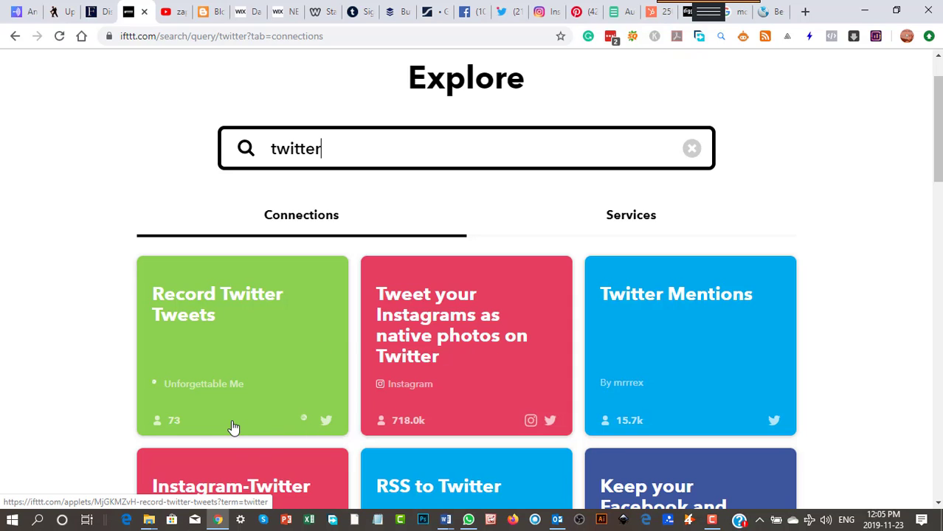
scroll(546, 384, "down", 4)
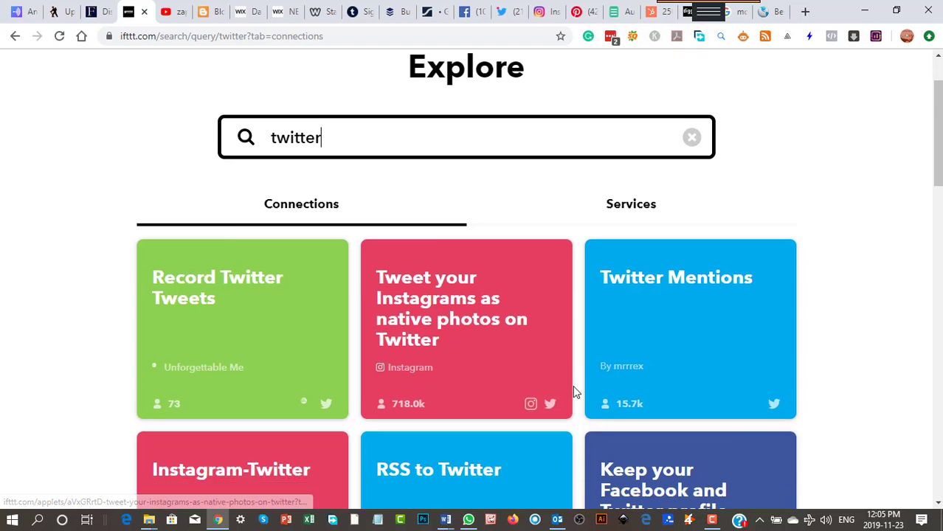
scroll(566, 392, "down", 1)
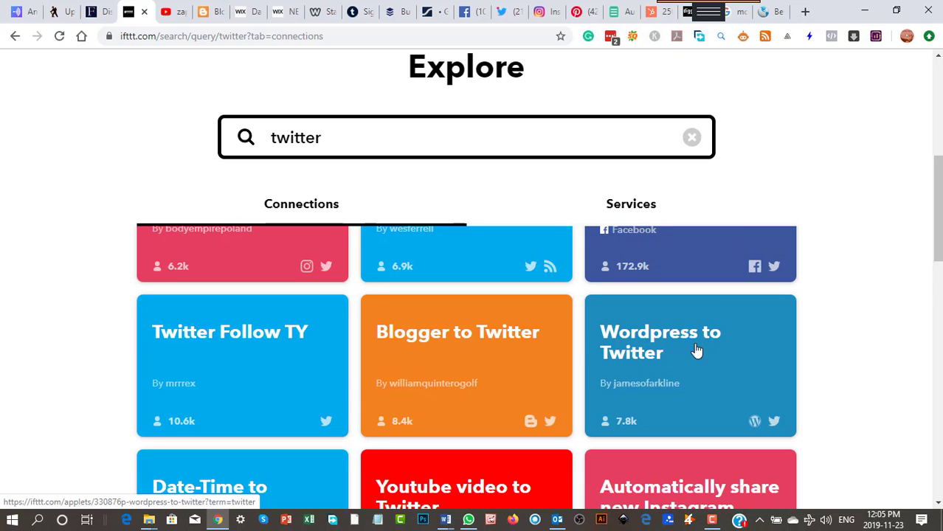
scroll(665, 368, "down", 2)
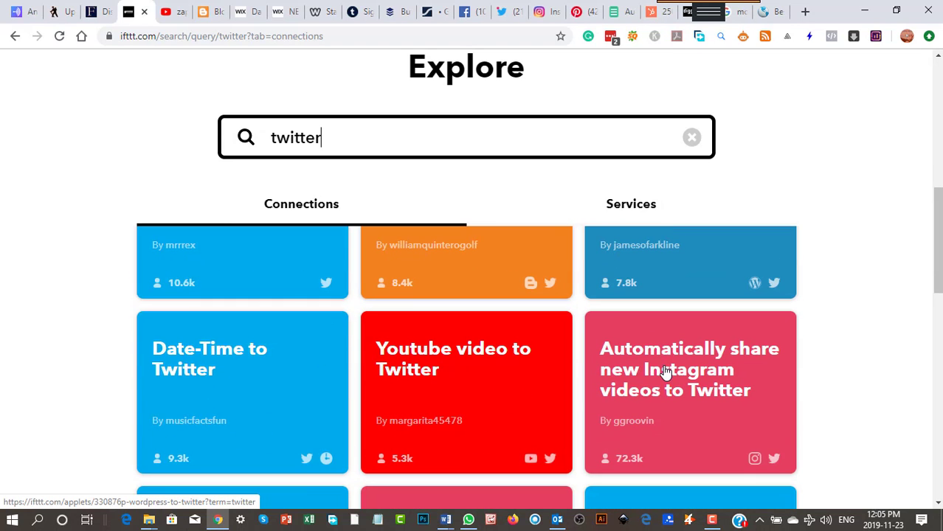
scroll(472, 414, "down", 3)
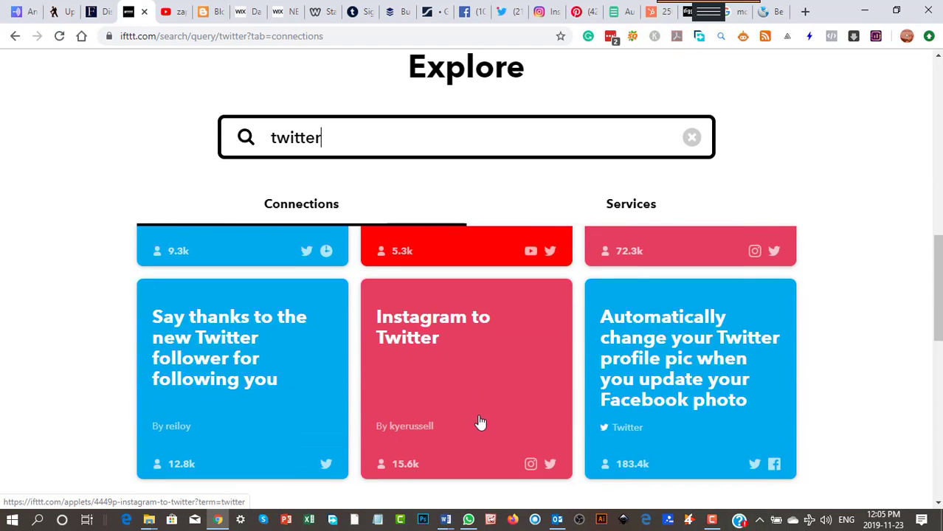
scroll(510, 437, "down", 5)
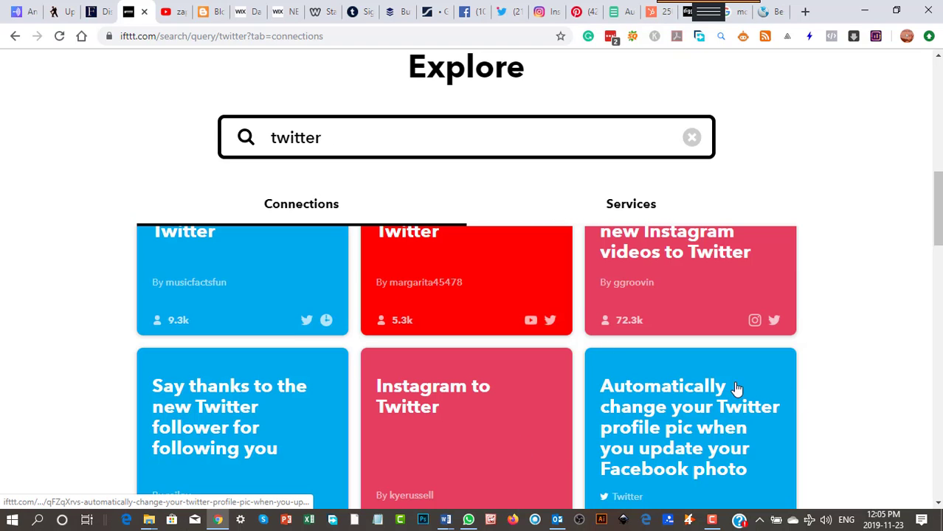
scroll(711, 394, "up", 2)
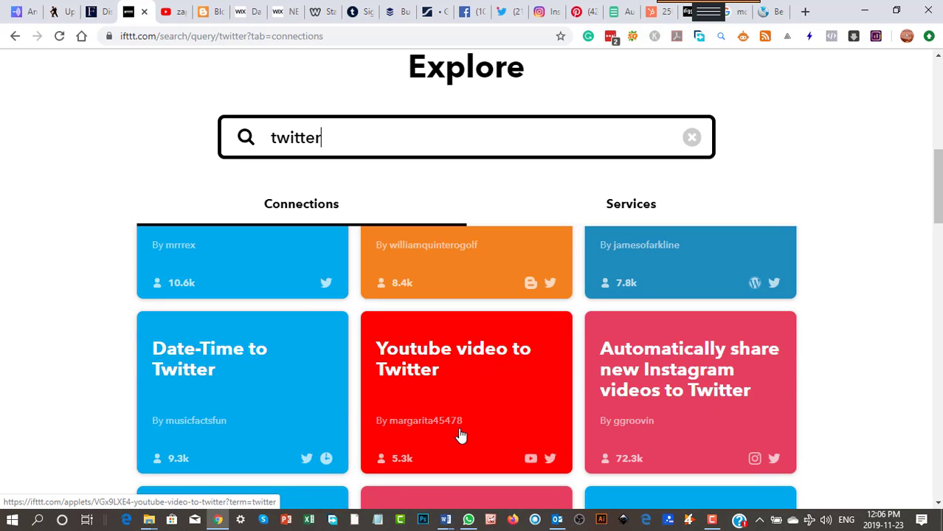
left_click(427, 362)
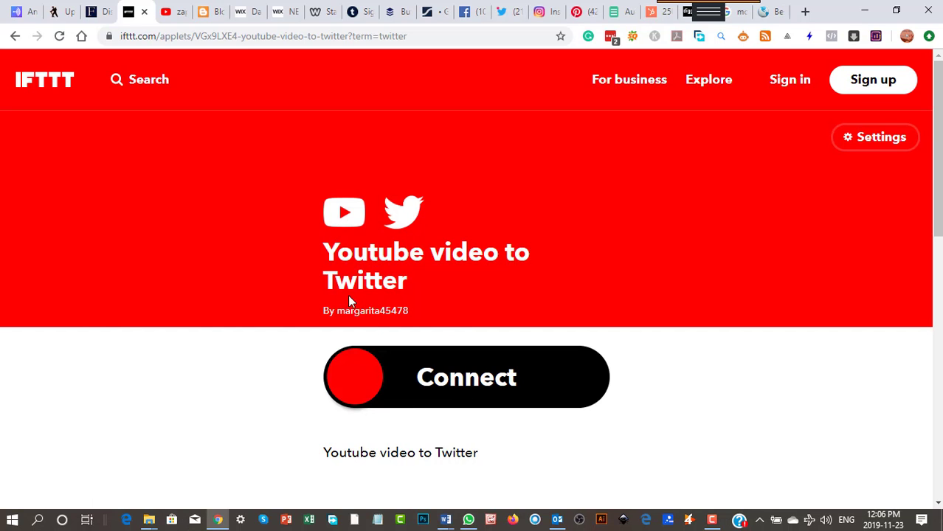
- Start connecting the "Youtube video to Twitter" applet and look over the account sign-in page
scroll(561, 478, "down", 1)
scroll(549, 461, "down", 5)
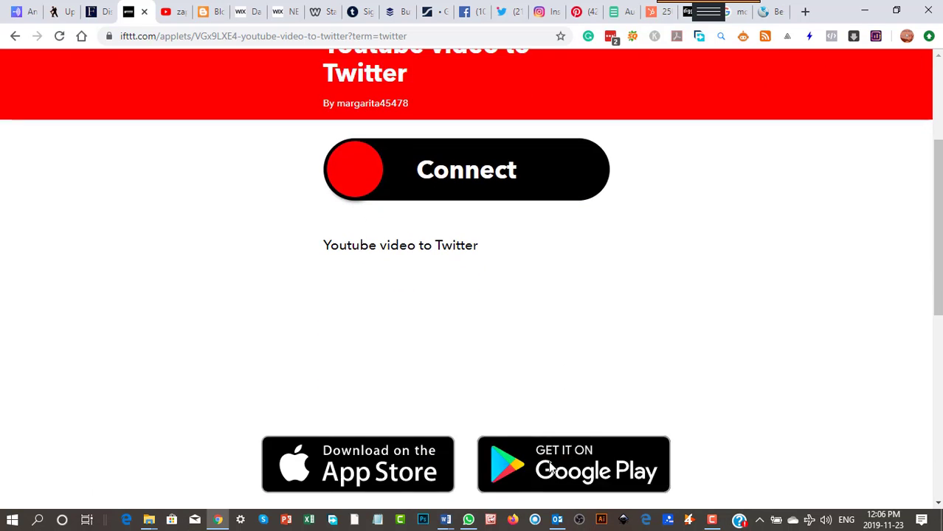
scroll(568, 446, "up", 6)
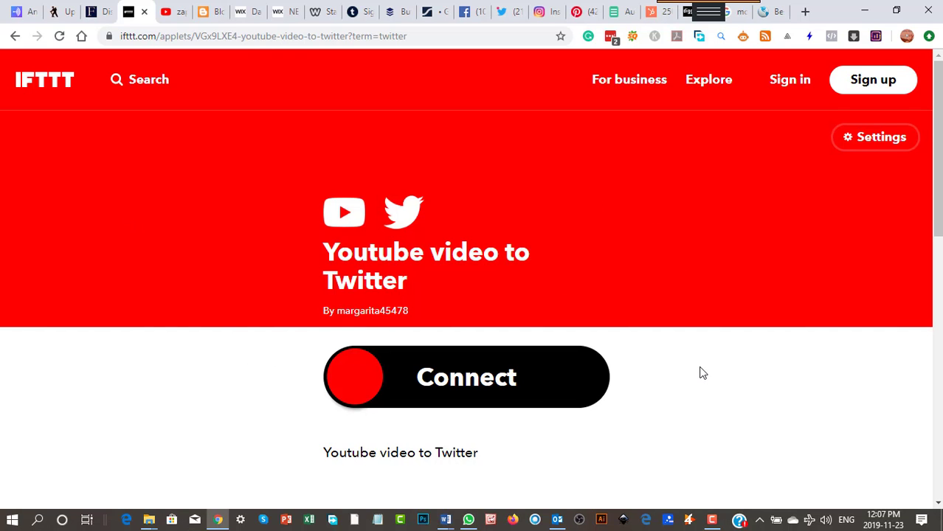
scroll(701, 375, "down", 6)
scroll(701, 375, "up", 7)
left_click(477, 389)
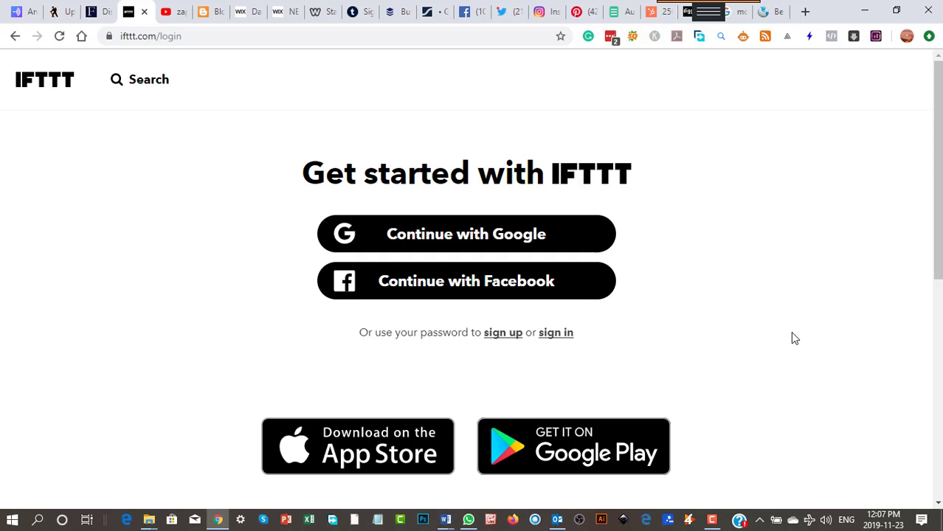
scroll(791, 334, "down", 6)
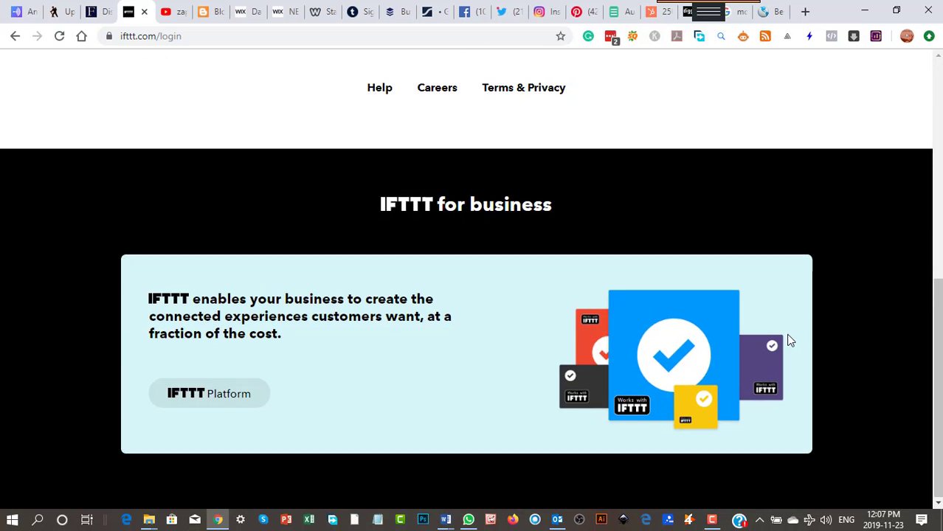
scroll(789, 339, "up", 3)
scroll(151, 171, "up", 3)
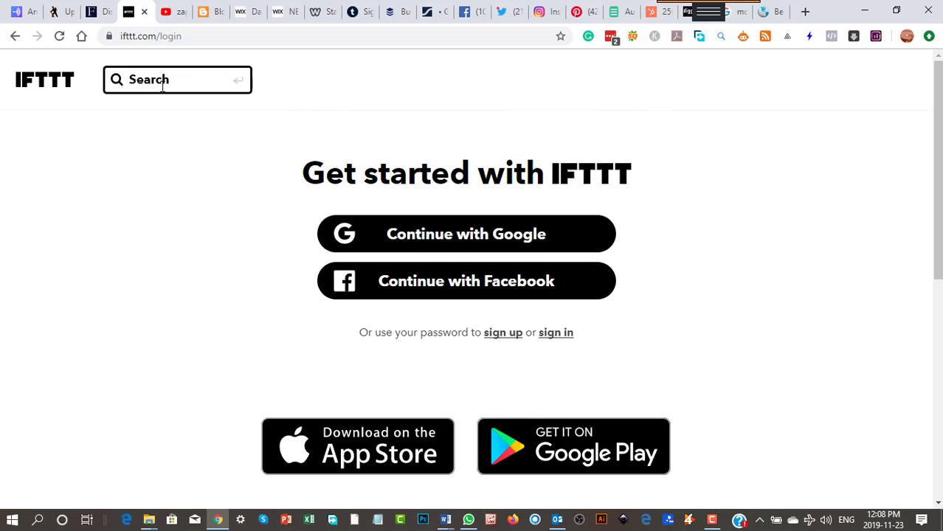
- Return to the Explore page through the IFTTT home page and search the connections for "diigo"
left_click(29, 87)
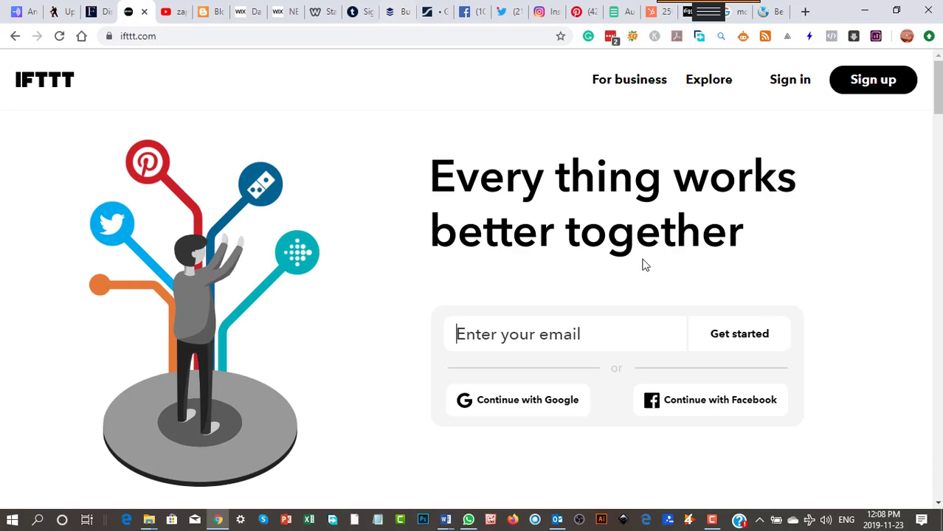
left_click(712, 84)
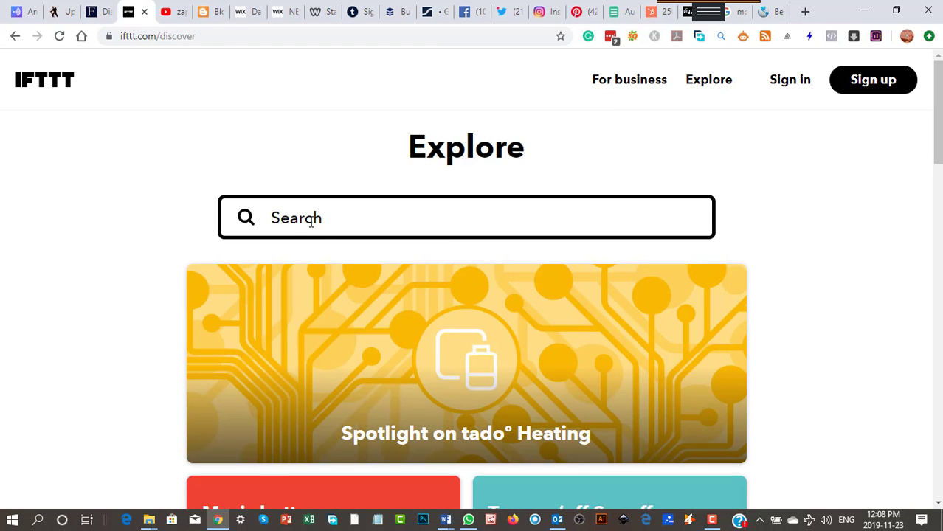
left_click(310, 221)
type("dii")
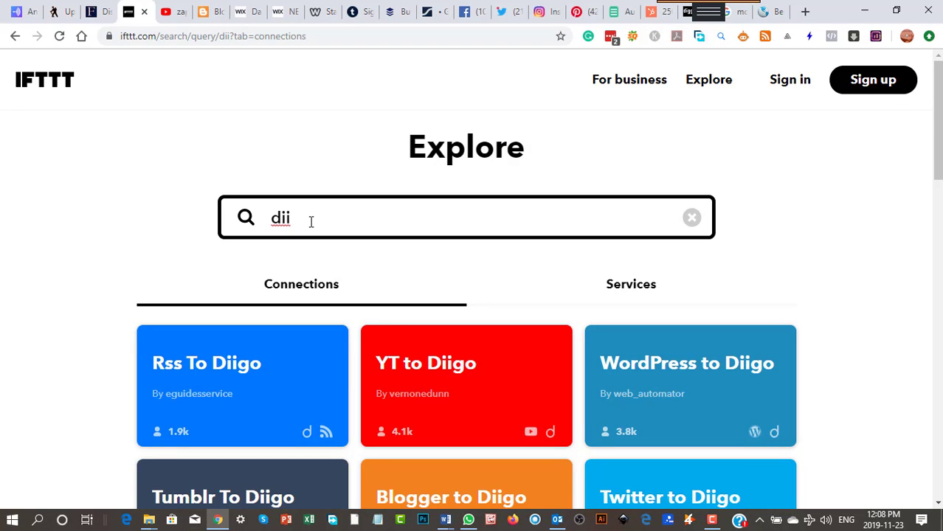
type("go")
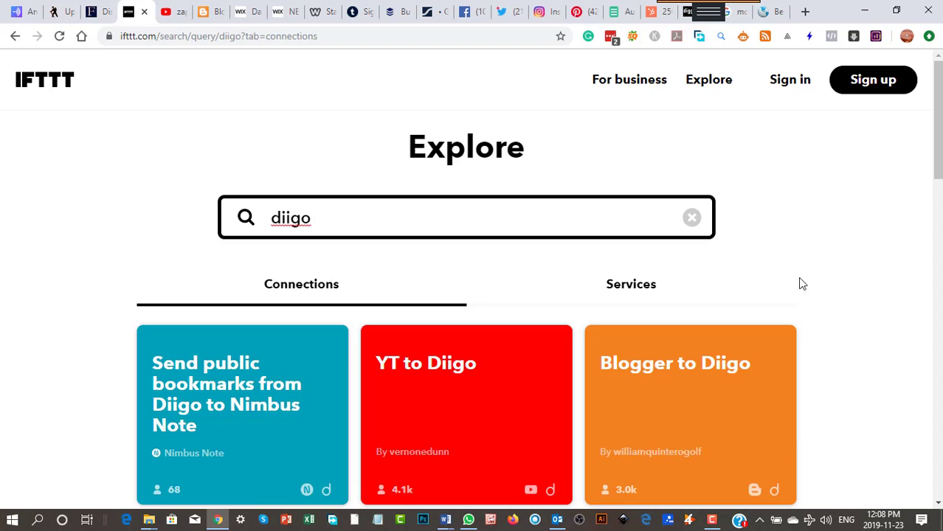
- Look through the Diigo connections, examining which services each one links to or from Diigo
scroll(825, 295, "down", 1)
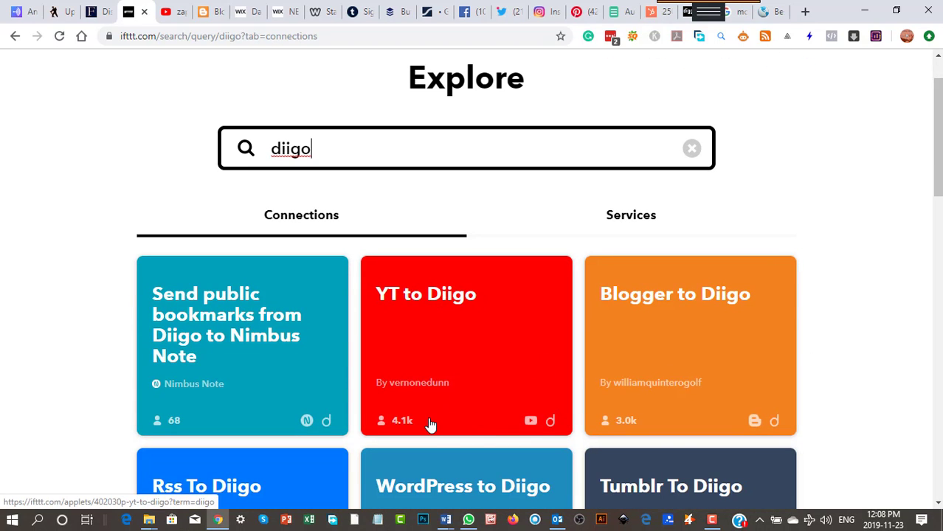
scroll(696, 361, "down", 1)
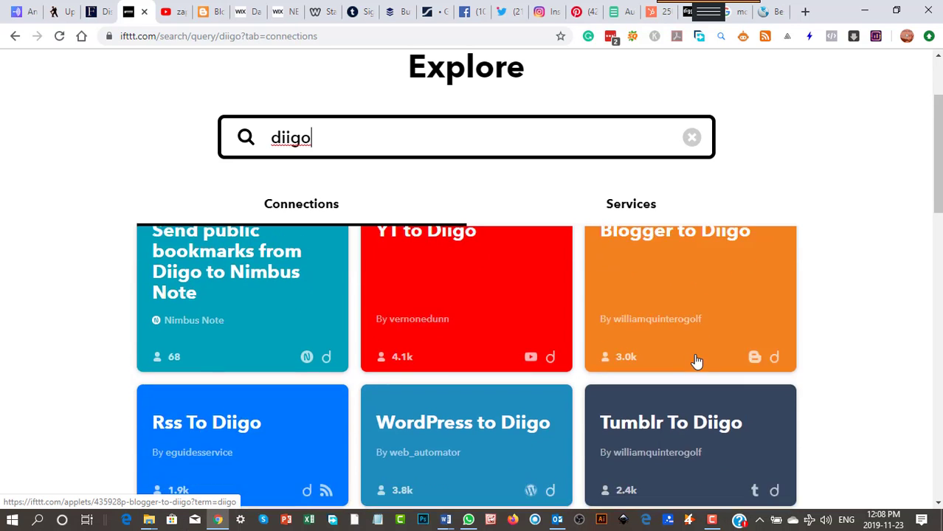
scroll(696, 360, "down", 1)
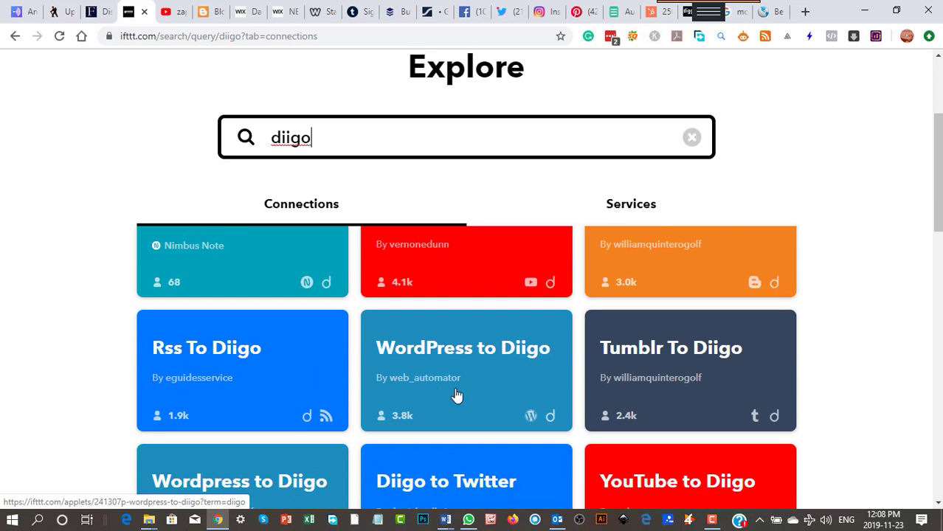
scroll(676, 389, "down", 2)
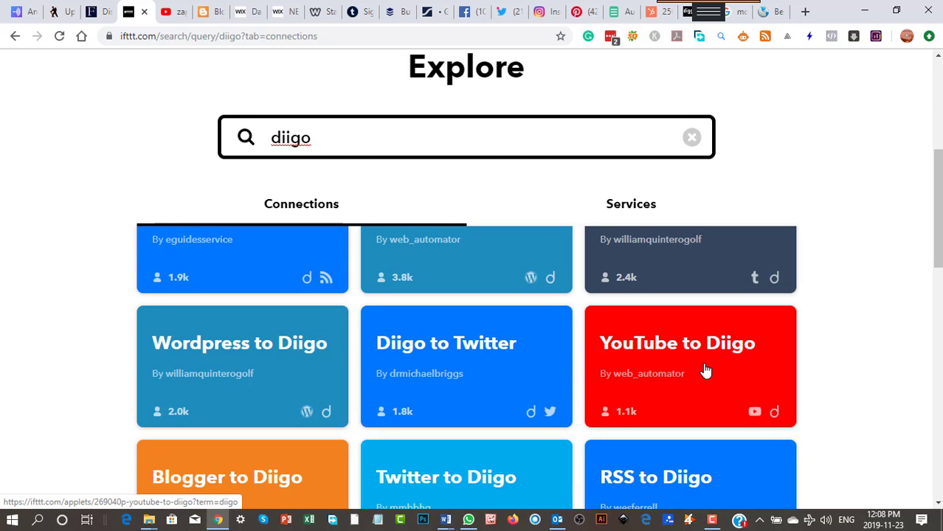
scroll(707, 370, "up", 1)
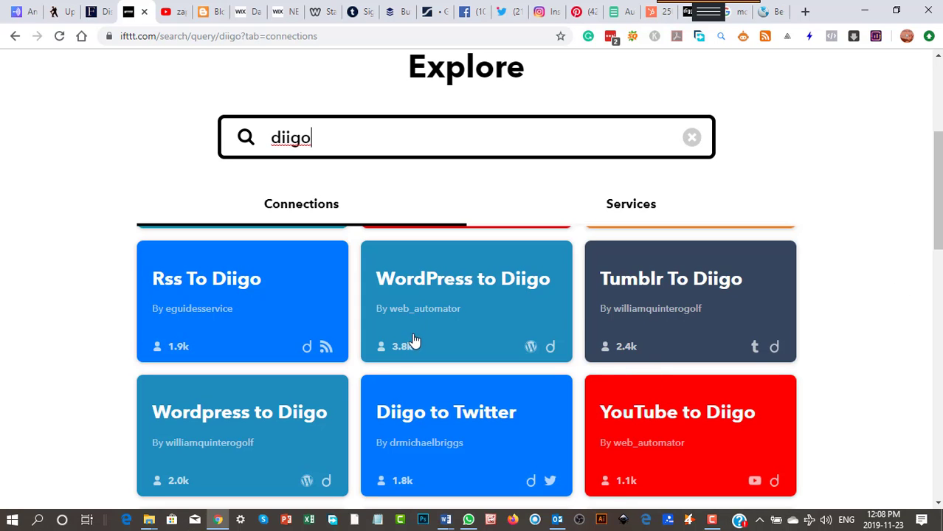
scroll(415, 337, "down", 6)
scroll(415, 338, "down", 6)
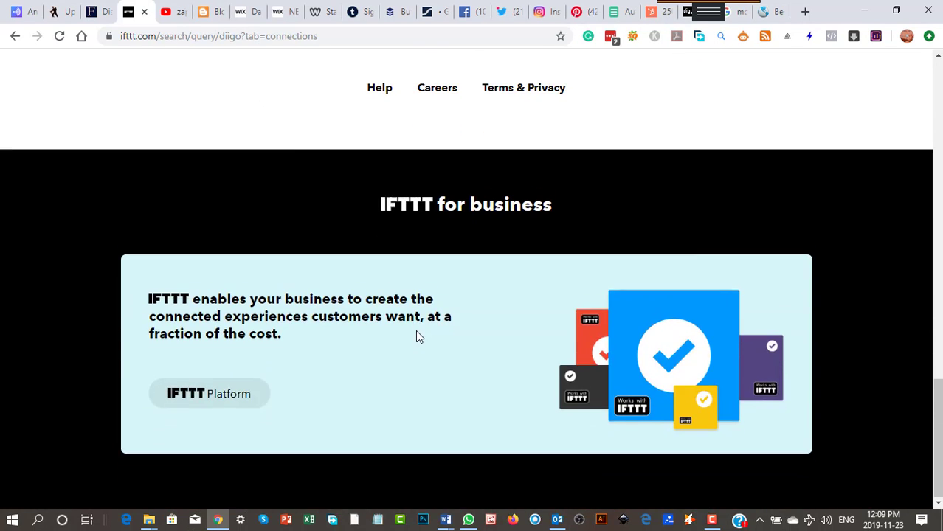
scroll(416, 332, "up", 10)
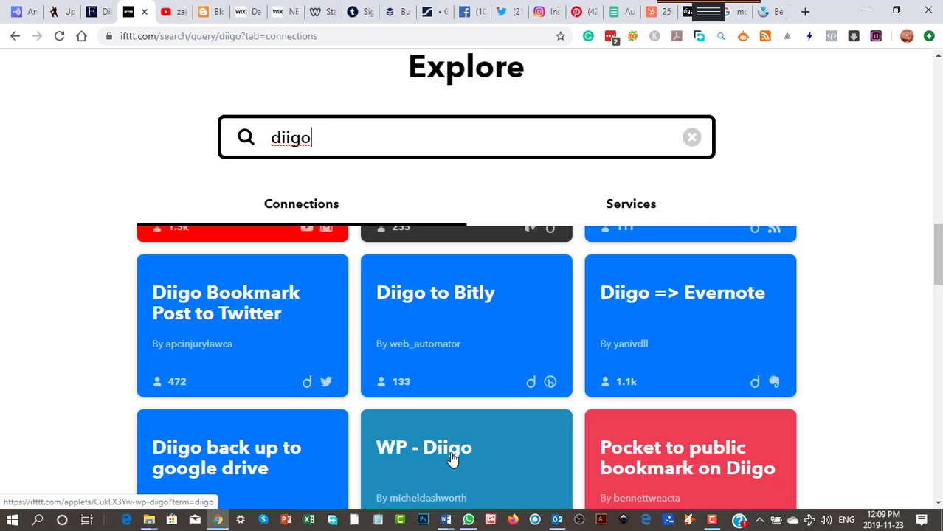
scroll(524, 456, "down", 2)
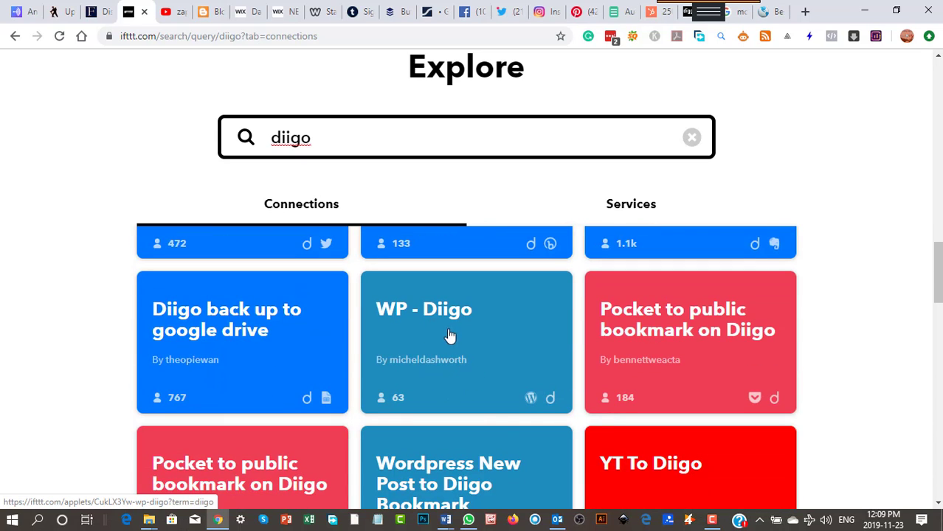
scroll(475, 361, "down", 1)
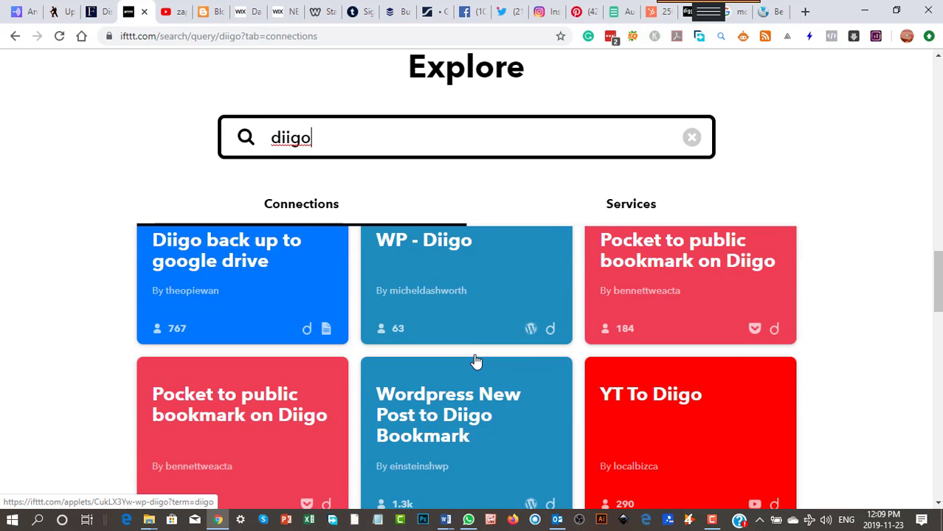
scroll(474, 360, "up", 4)
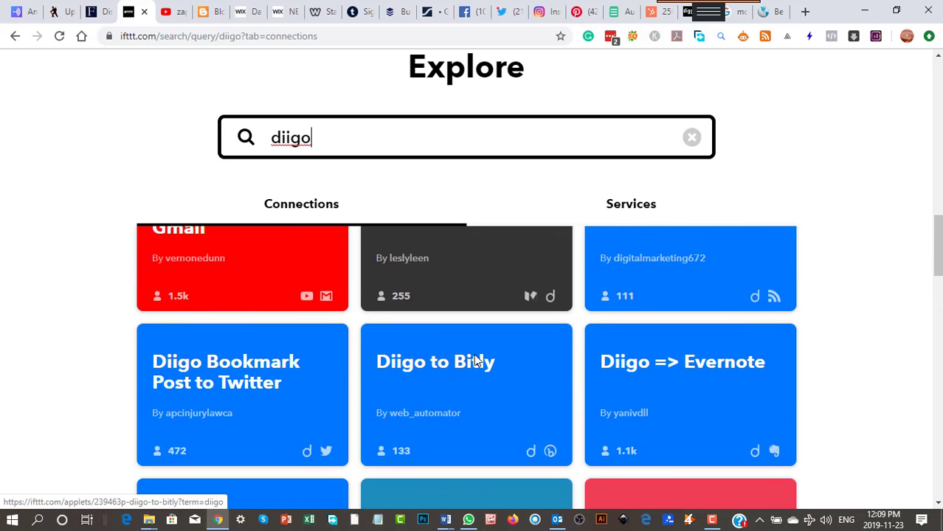
scroll(471, 409, "up", 1)
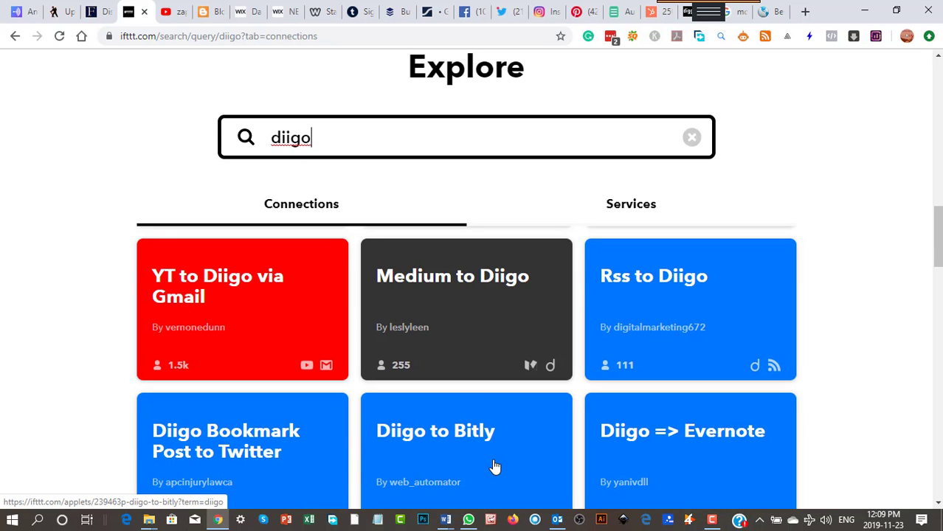
scroll(496, 466, "down", 1)
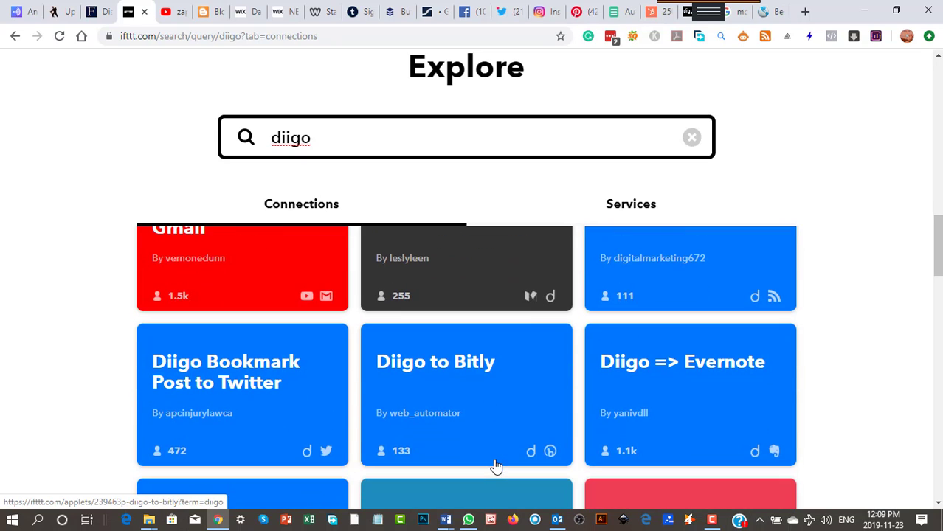